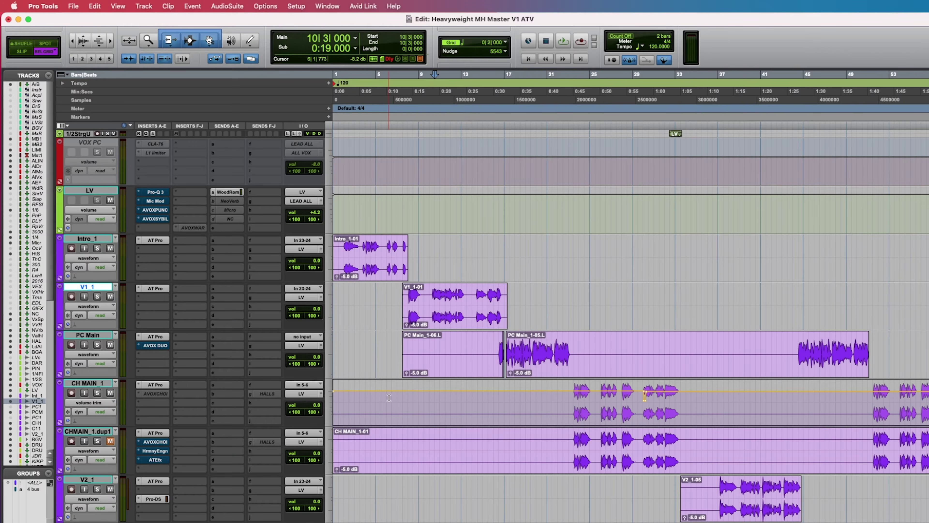
# Step: Open Pro-Q 3 on the LV track and inspect the settings of its low-cut band
pyautogui.click(76, 192)
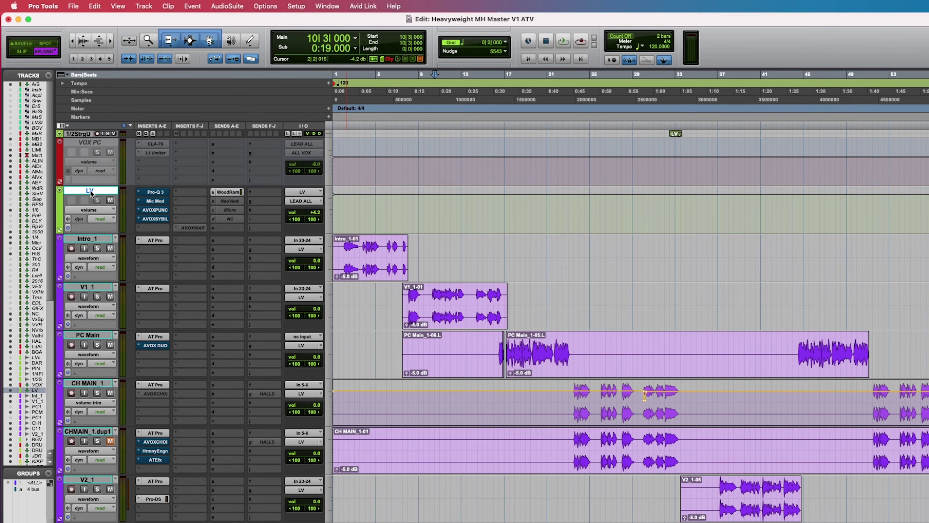
pyautogui.click(150, 194)
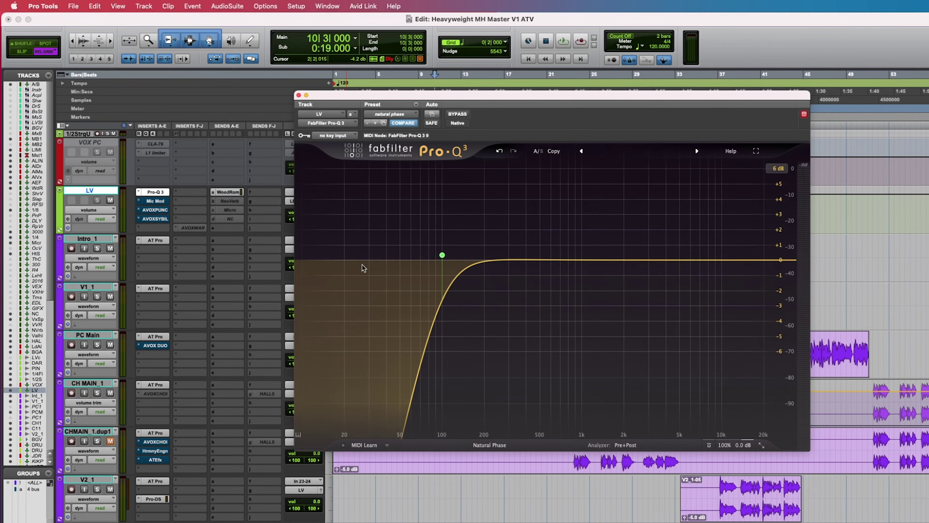
pyautogui.click(442, 255)
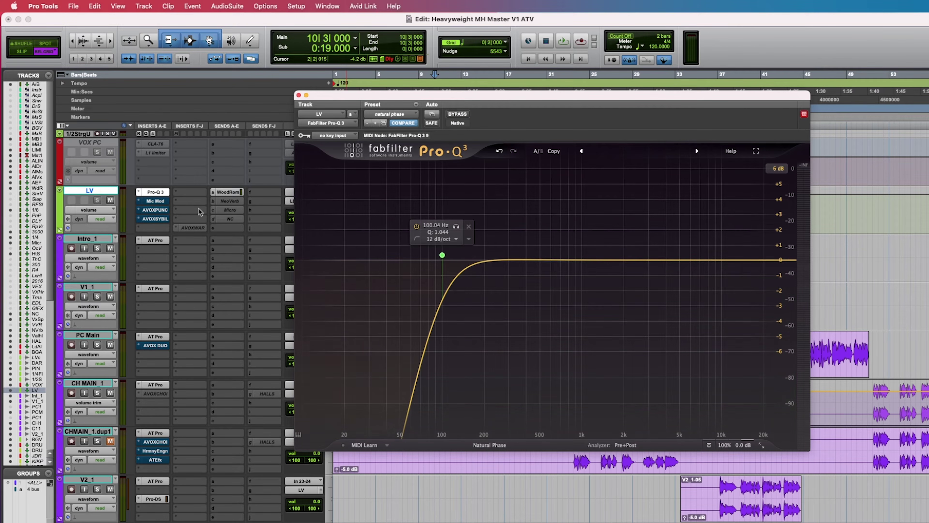
# Step: Open Mic Mod on the LV track and compare the vocal with the effect bypassed and active, leaving it active
pyautogui.click(160, 201)
pyautogui.moveTo(465, 102); pyautogui.dragTo(546, 169)
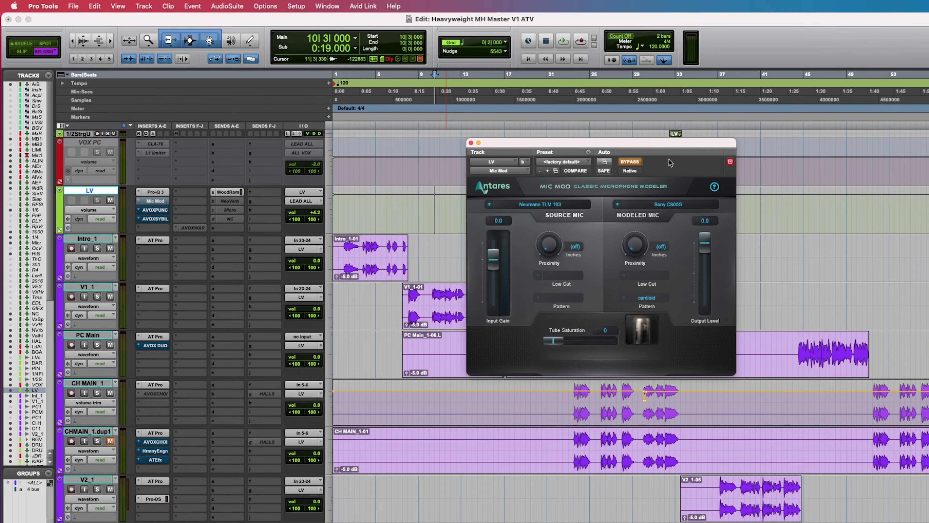
pyautogui.moveTo(672, 144); pyautogui.dragTo(765, 118)
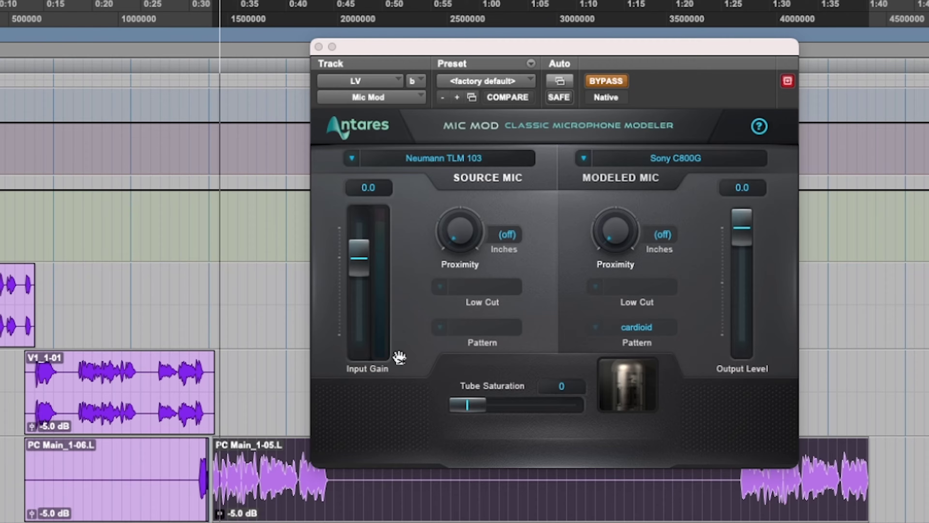
pyautogui.click(602, 84)
pyautogui.click(602, 84)
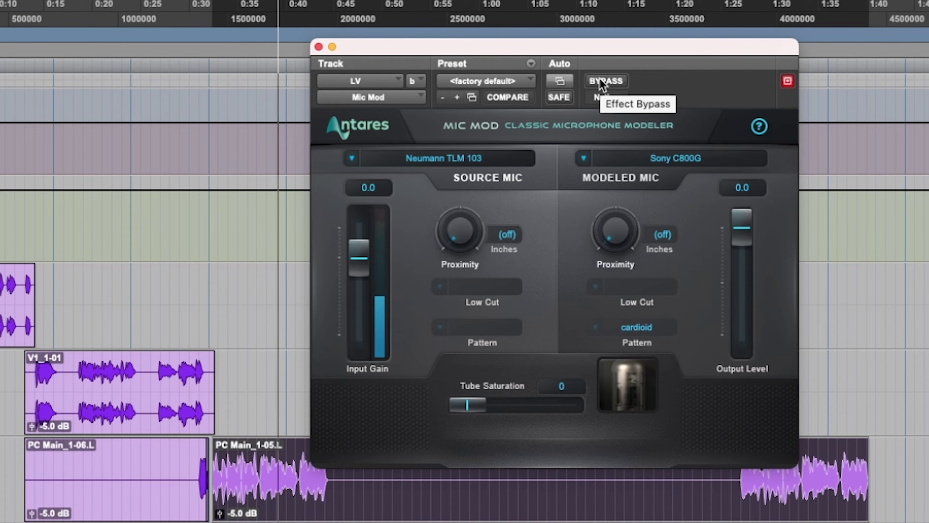
pyautogui.click(602, 84)
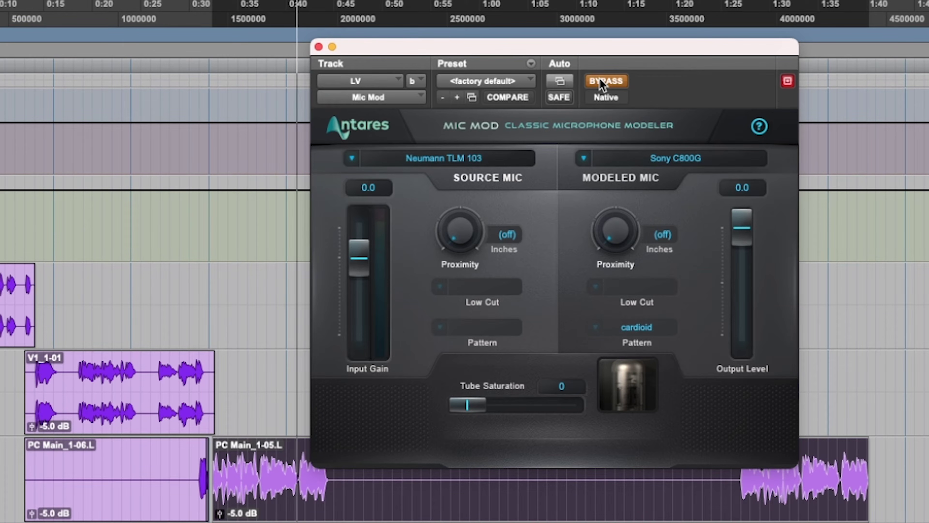
pyautogui.click(602, 84)
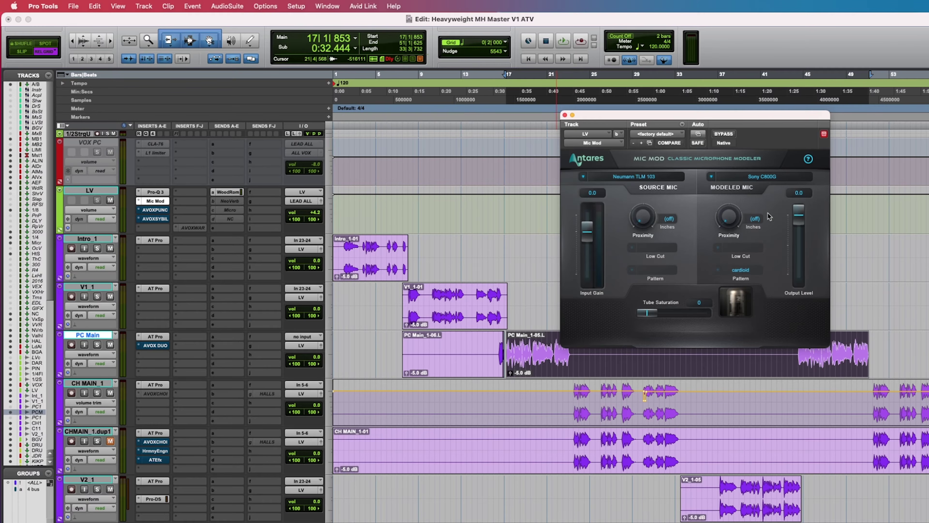
# Step: Audition Manley Reference Gold as Mic Mod's modeled mic during playback and switch back to Sony C800G
pyautogui.click(780, 179)
pyautogui.moveTo(765, 341)
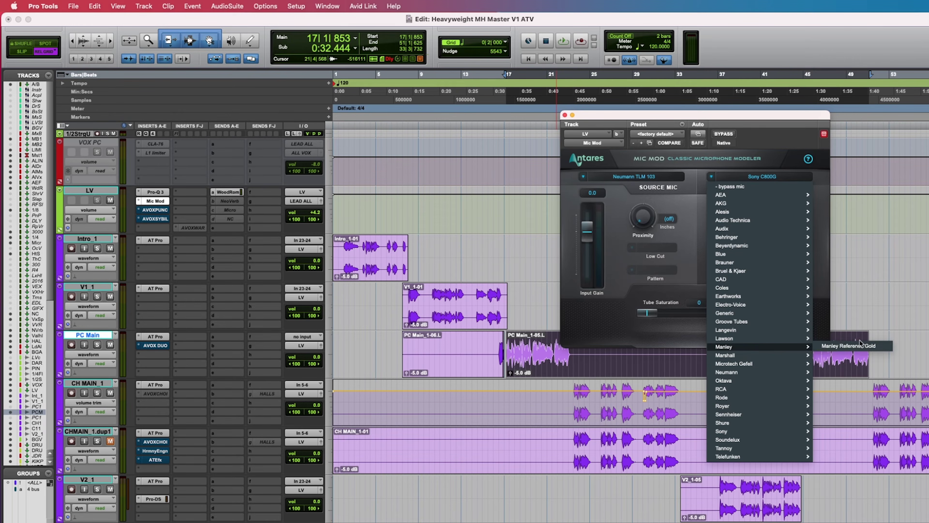
pyautogui.click(861, 347)
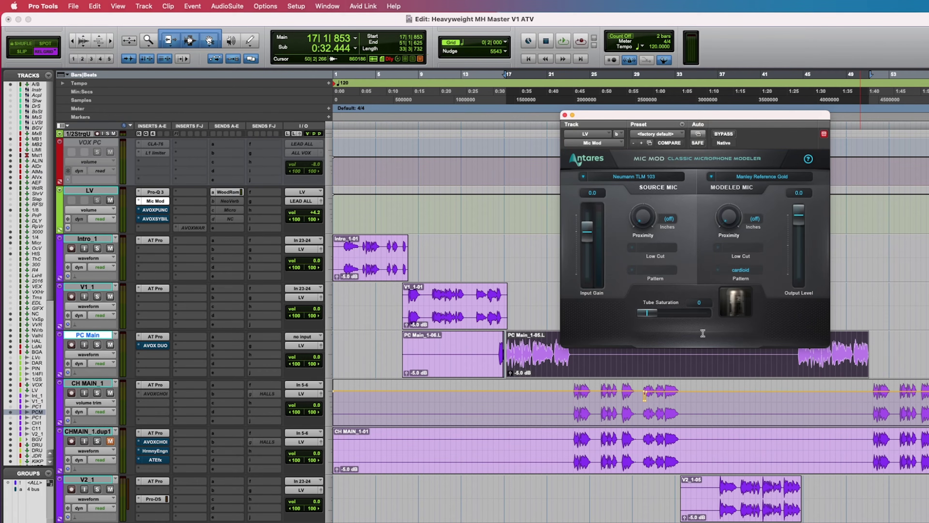
pyautogui.press('space')
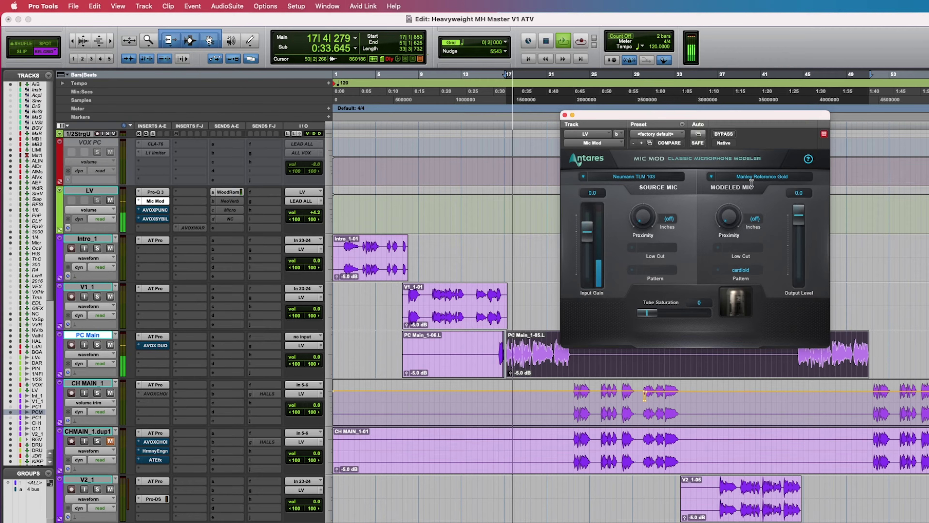
pyautogui.click(762, 176)
pyautogui.moveTo(768, 437)
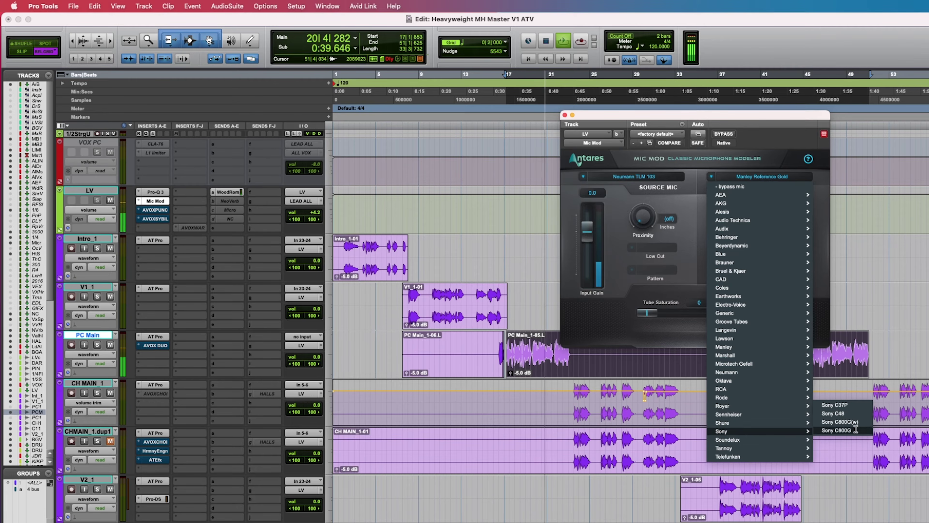
pyautogui.click(867, 431)
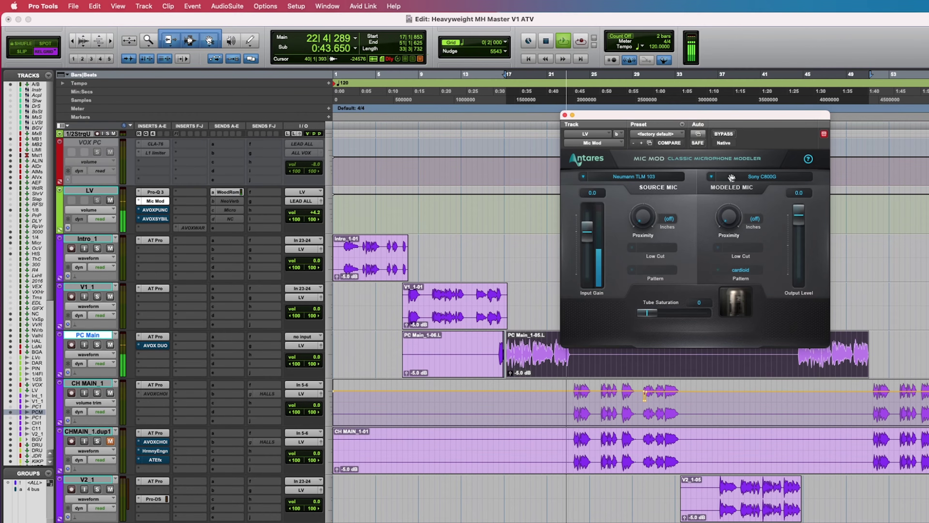
pyautogui.press('space')
# Step: Set Mic Mod's tube saturation to 24 and compare the vocal with the effect active and bypassed during playback
pyautogui.press('space')
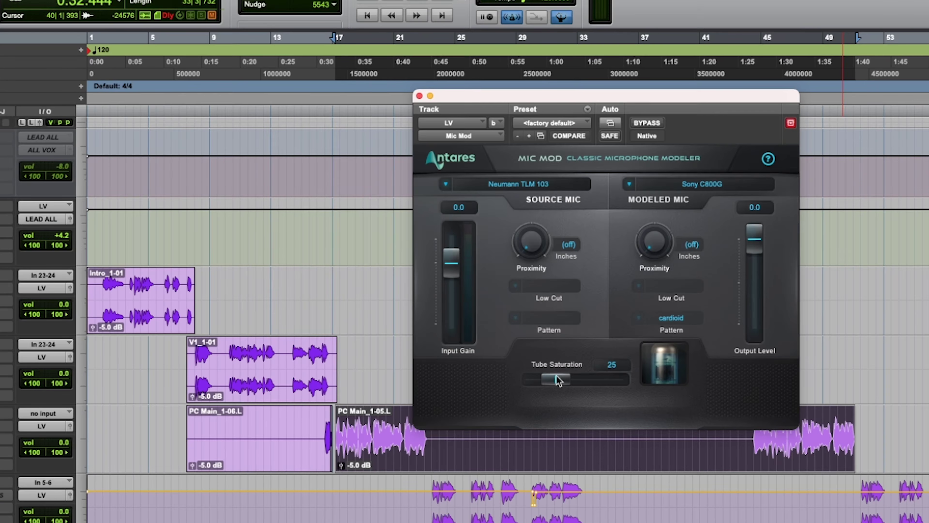
pyautogui.moveTo(570, 102); pyautogui.dragTo(493, 94)
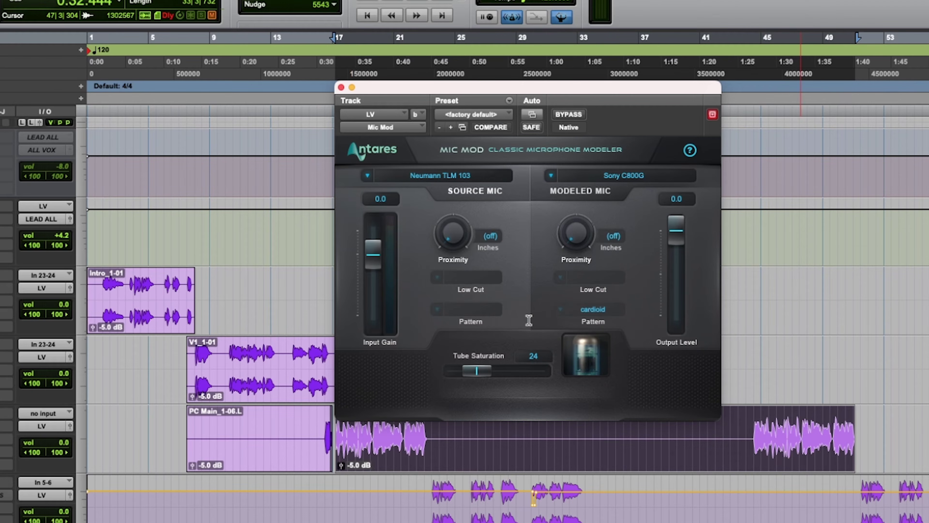
pyautogui.press('space')
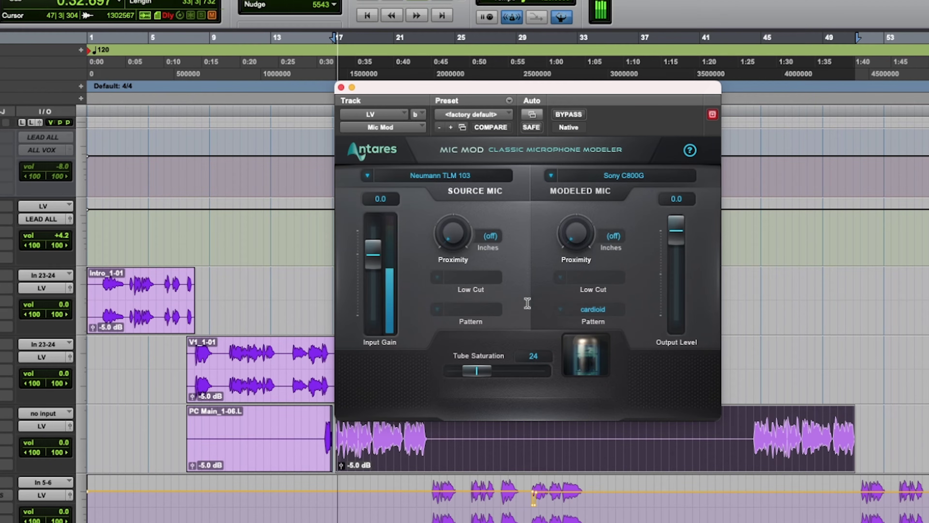
pyautogui.click(569, 114)
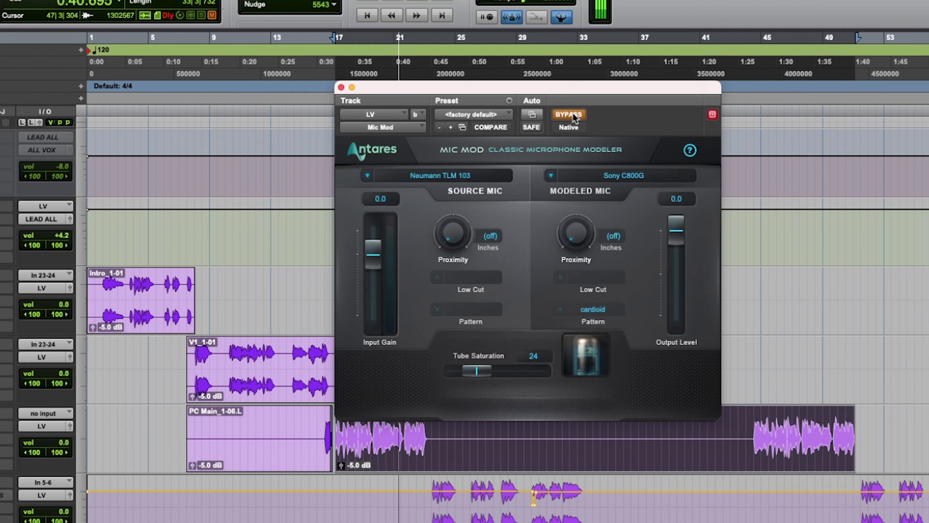
pyautogui.click(569, 115)
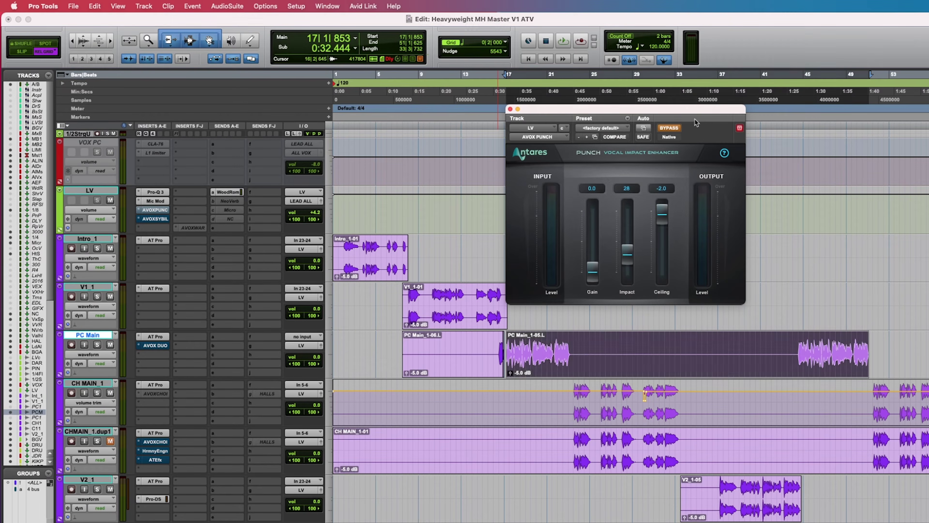
# Step: Enable AVOX Punch on the LV track and compare the playing vocal with the effect active and bypassed
pyautogui.moveTo(686, 125); pyautogui.dragTo(635, 130)
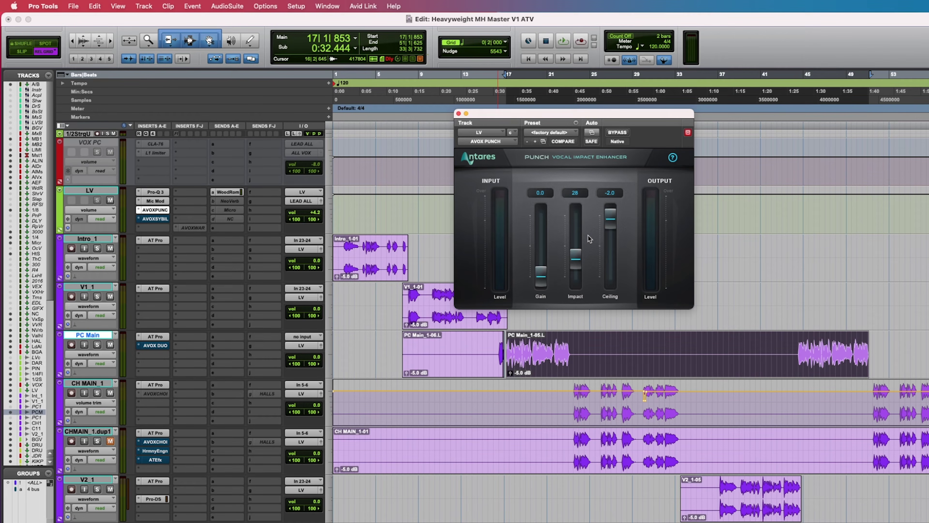
pyautogui.press('space')
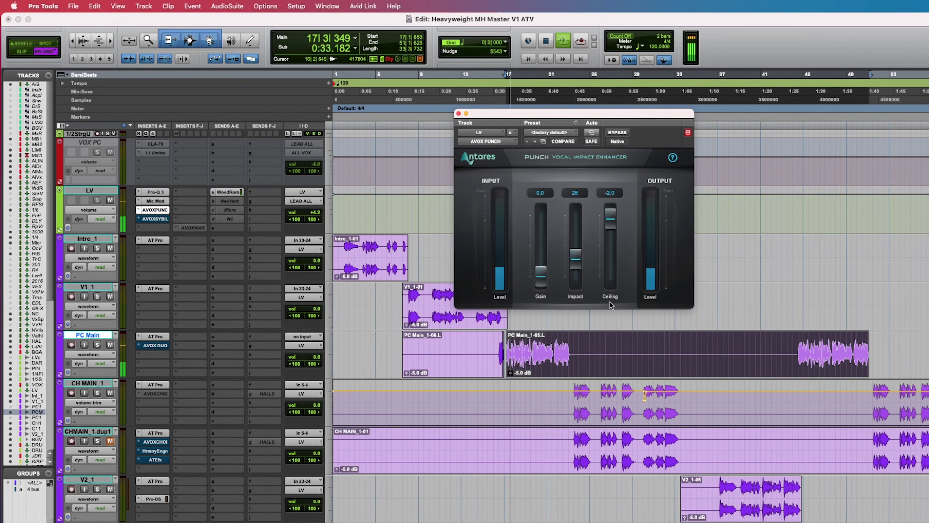
pyautogui.moveTo(662, 121); pyautogui.dragTo(695, 114)
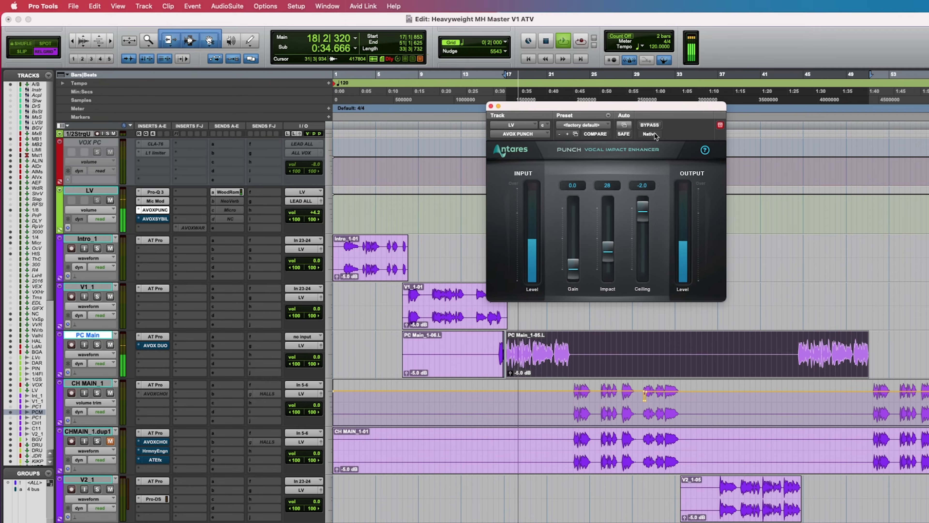
pyautogui.click(650, 126)
pyautogui.click(651, 126)
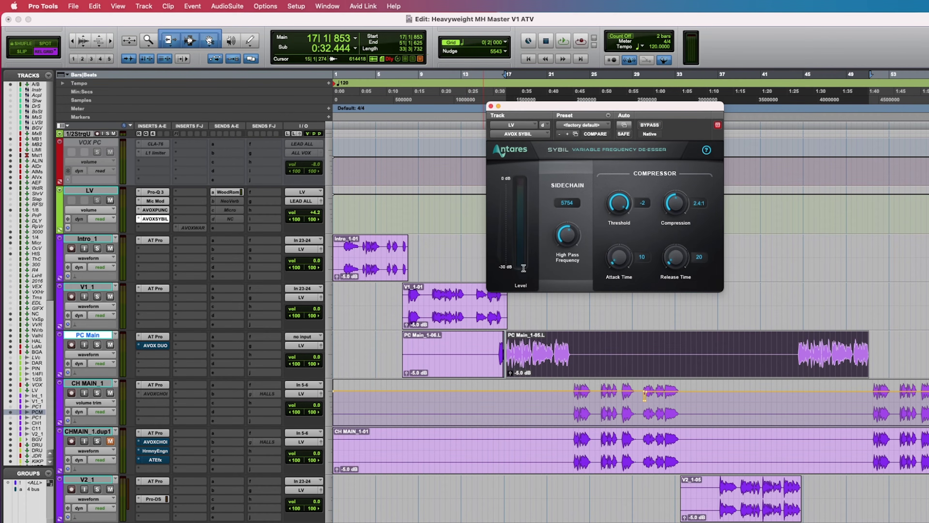
# Step: Review the AVOX Sybil de-esser settings on the LV track and play the vocal through it
pyautogui.moveTo(571, 107); pyautogui.dragTo(517, 113)
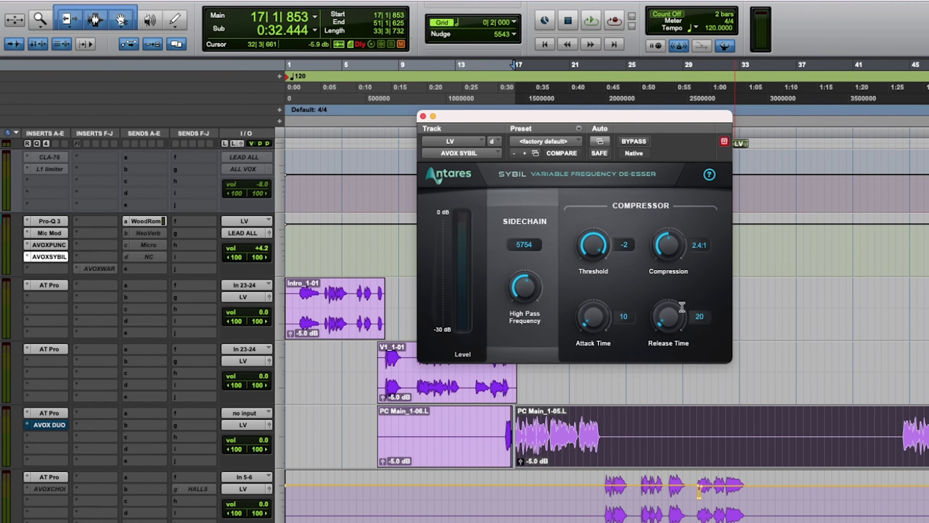
pyautogui.moveTo(670, 123); pyautogui.dragTo(671, 120)
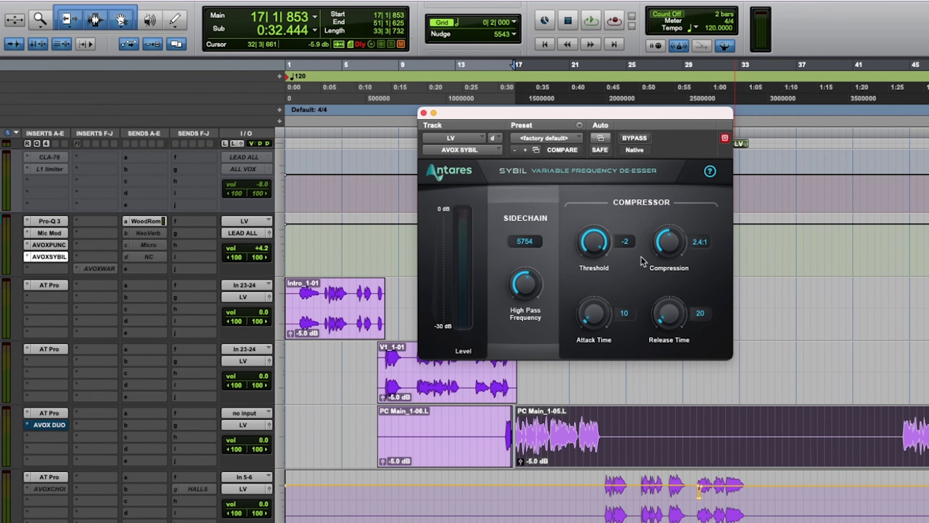
pyautogui.press('space')
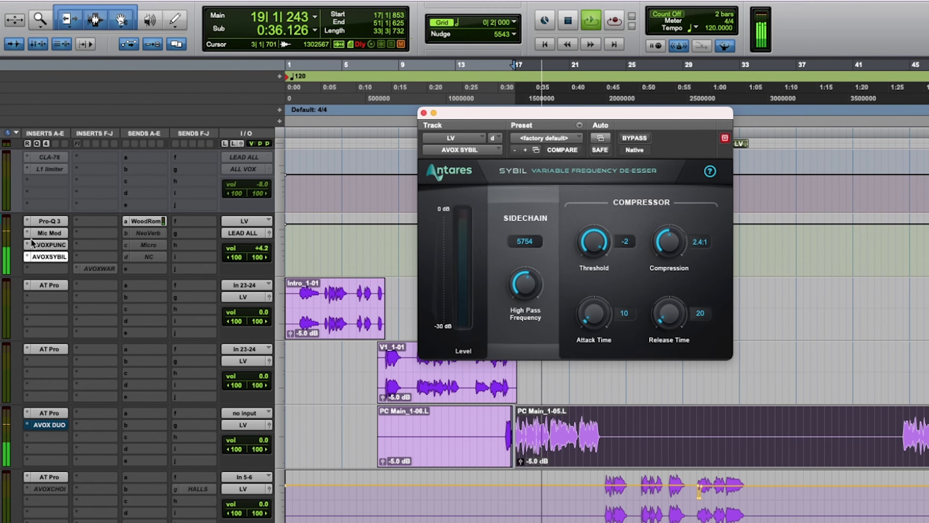
# Step: Close Sybil and compare the playing vocal with all four LV inserts bypassed and active
pyautogui.click(52, 256)
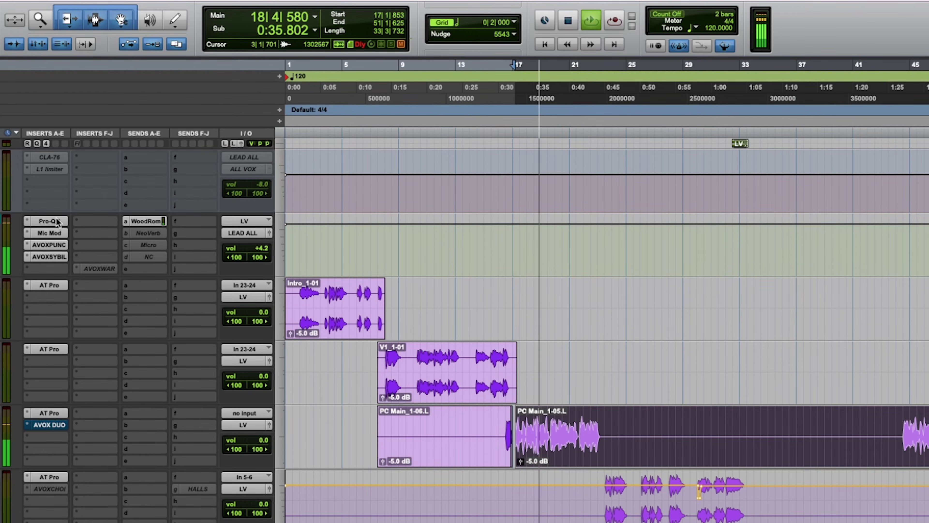
pyautogui.keyDown('shift'); pyautogui.keyDown('super'); pyautogui.click(57, 222); pyautogui.keyUp('super'); pyautogui.keyUp('shift')
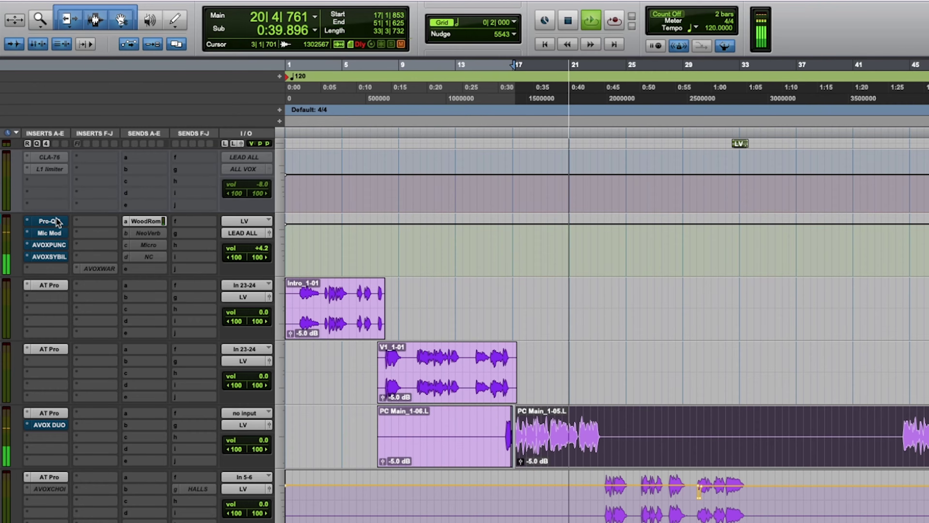
pyautogui.keyDown('shift'); pyautogui.keyDown('super'); pyautogui.click(57, 221); pyautogui.keyUp('super'); pyautogui.keyUp('shift')
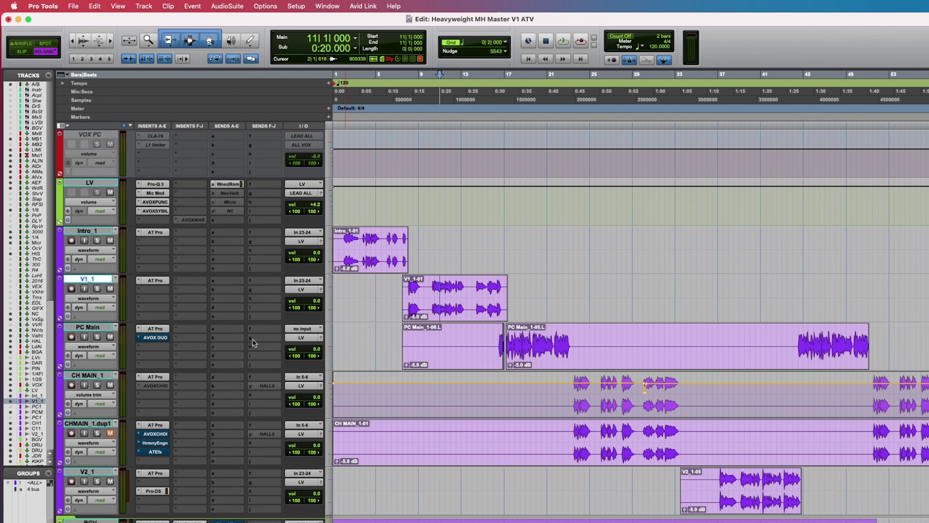
# Step: Open AVOX Duo on the PC Main track and enable it while playing from 16|3|000
pyautogui.click(497, 331)
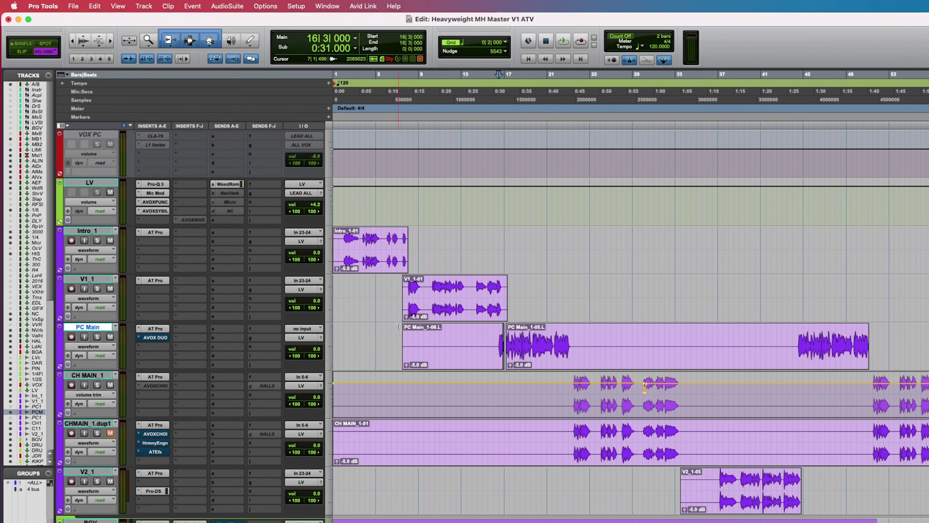
pyautogui.click(149, 339)
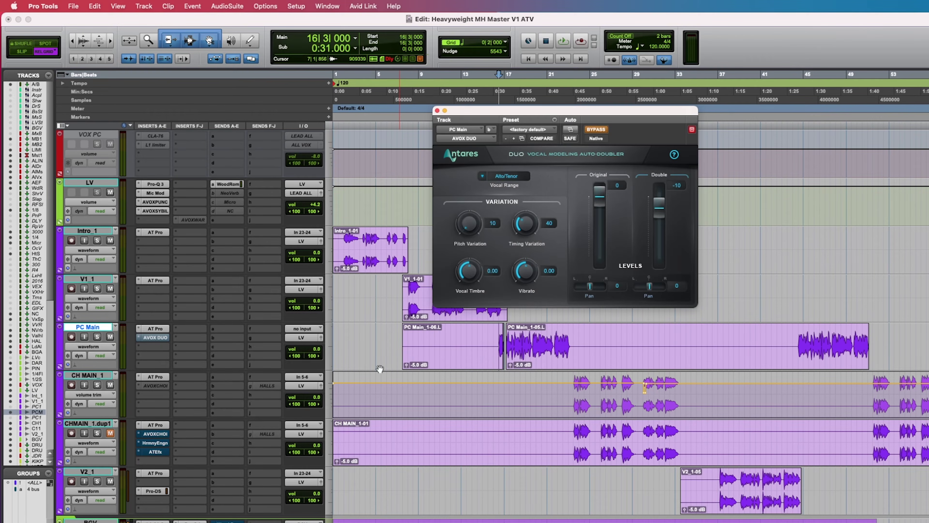
pyautogui.moveTo(611, 109); pyautogui.dragTo(570, 108)
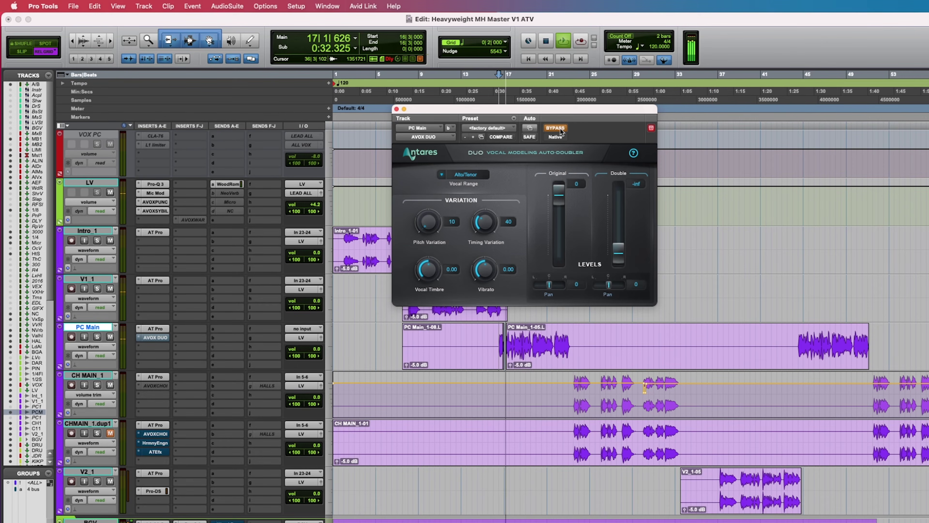
pyautogui.click(561, 129)
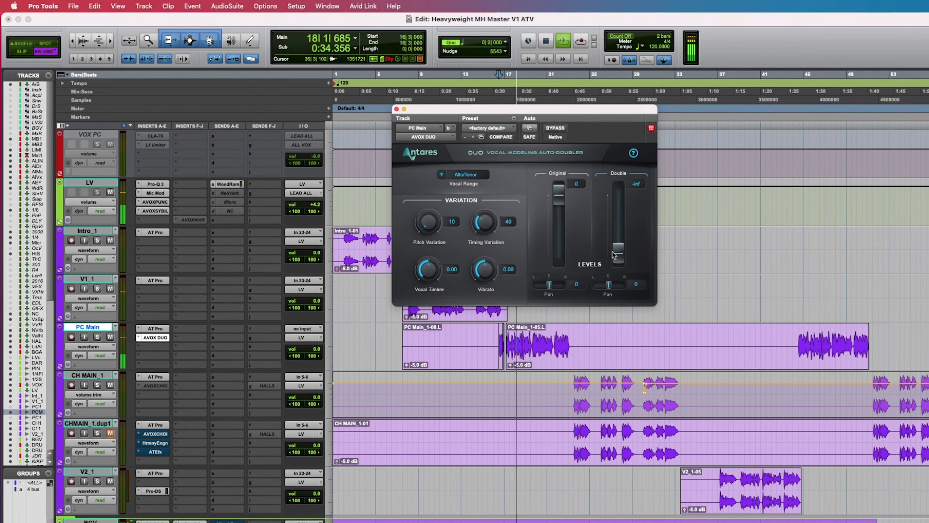
# Step: Set Duo's pitch variation to 34, timing variation to 50 and double level to -11 during playback
pyautogui.moveTo(623, 255); pyautogui.dragTo(621, 200)
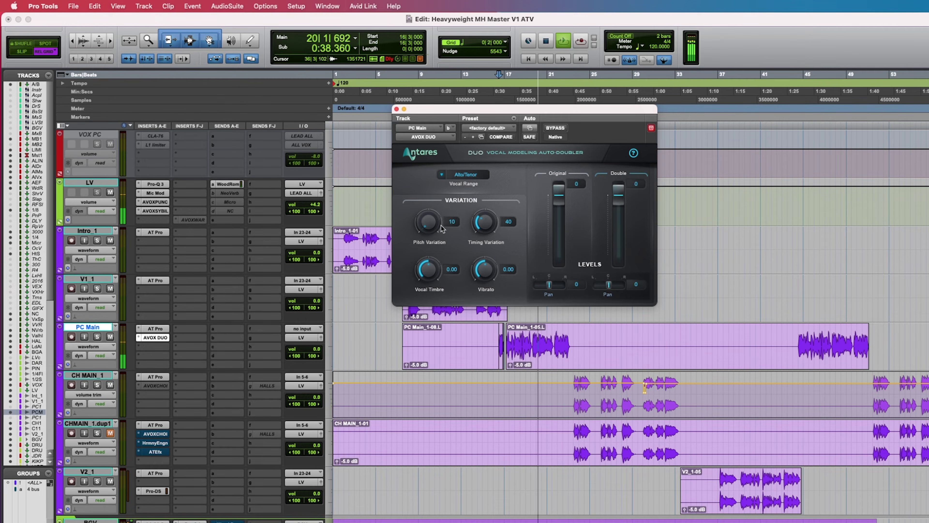
pyautogui.moveTo(618, 190); pyautogui.dragTo(620, 212)
pyautogui.moveTo(492, 229); pyautogui.dragTo(493, 219)
pyautogui.press('space')
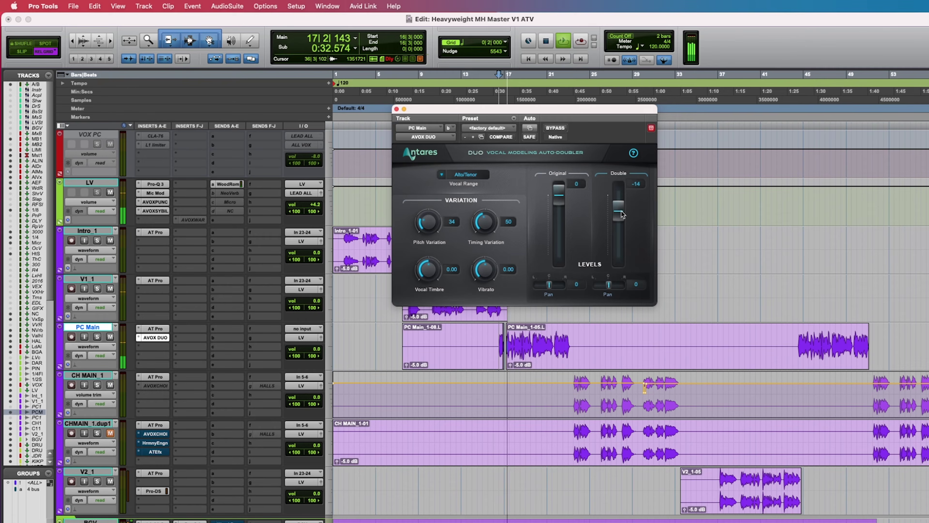
pyautogui.moveTo(623, 212); pyautogui.dragTo(622, 209)
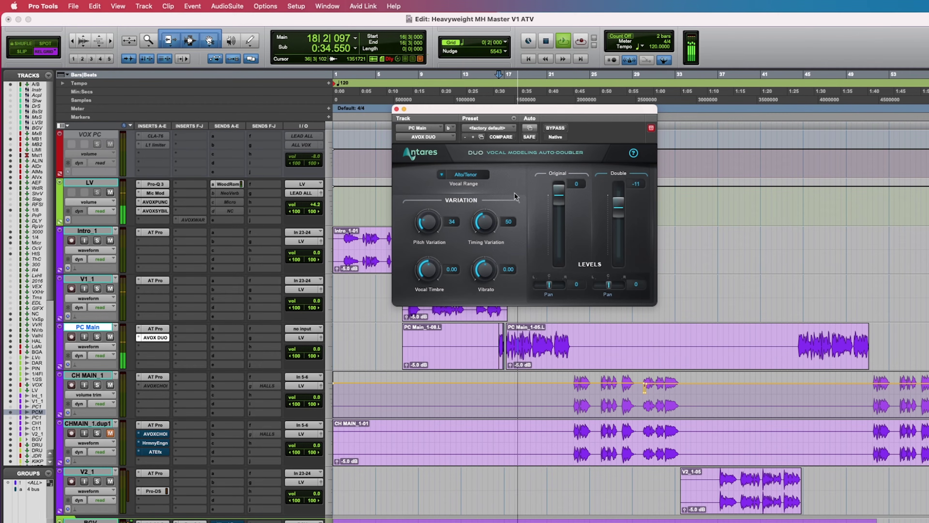
# Step: Set Duo's vocal range to Baritone/Bass while the pre-chorus vocal plays
pyautogui.click(487, 176)
pyautogui.click(463, 202)
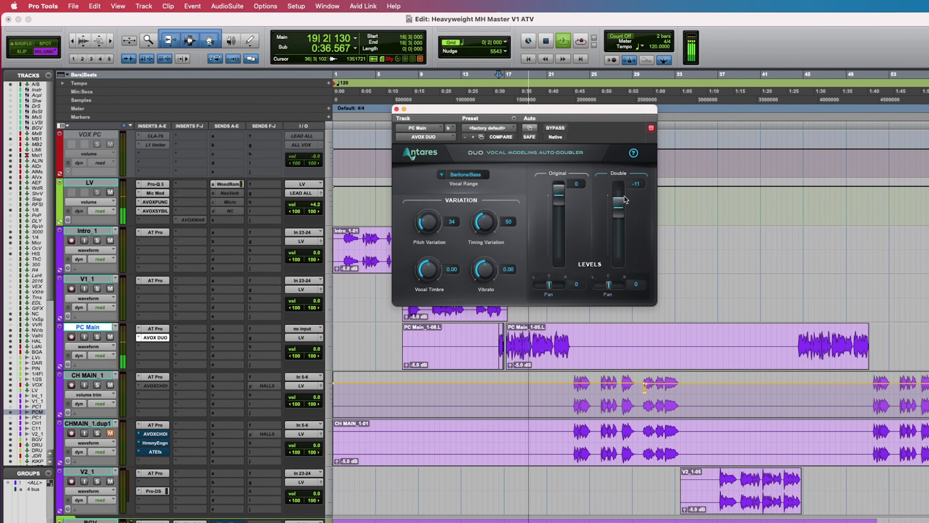
pyautogui.scroll(5, 619, 201)
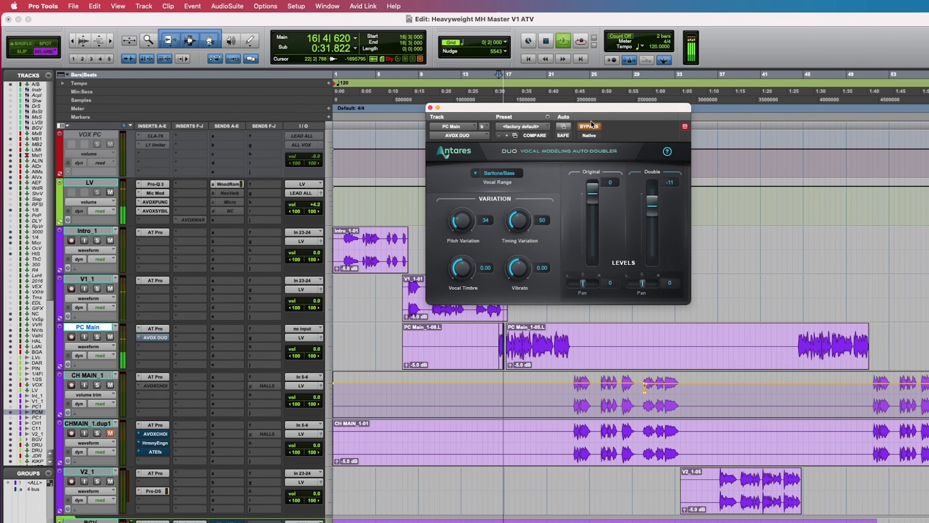
# Step: Compare the playing vocal with Duo bypassed and active, setting its double level to -9
pyautogui.click(593, 128)
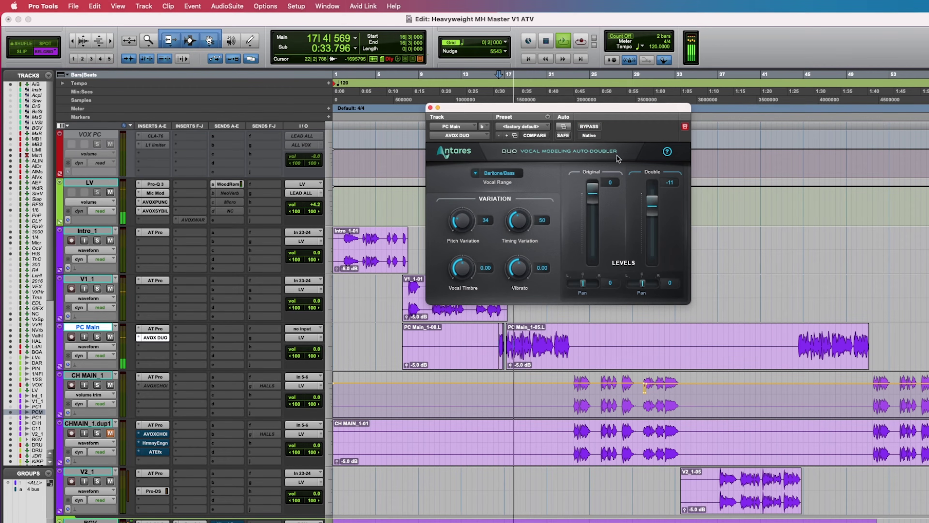
pyautogui.moveTo(652, 207); pyautogui.dragTo(651, 208)
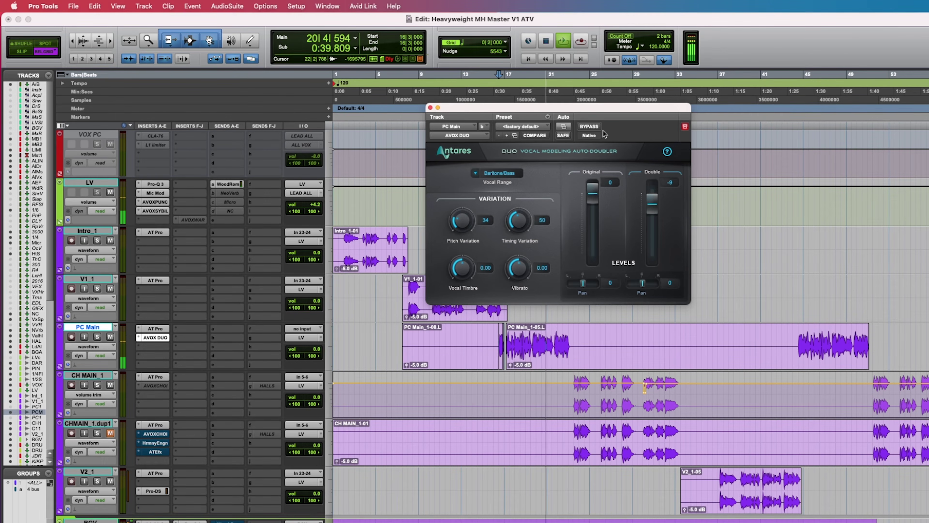
pyautogui.click(587, 128)
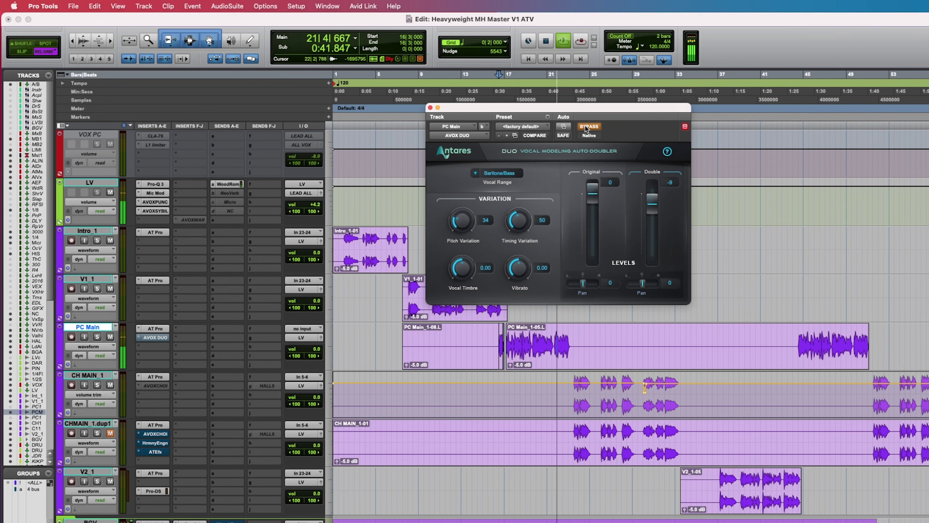
pyautogui.moveTo(585, 105); pyautogui.dragTo(657, 100)
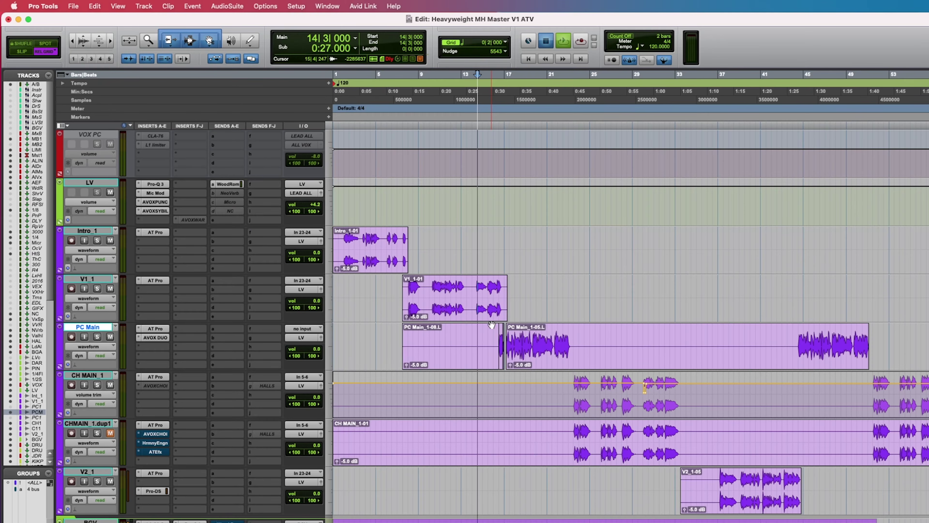
# Step: Raise the V1_1 track volume slightly during playback from 14|3|000, and set Duo's double level on PC Main to -14
pyautogui.click(303, 302)
pyautogui.moveTo(303, 302); pyautogui.dragTo(302, 300)
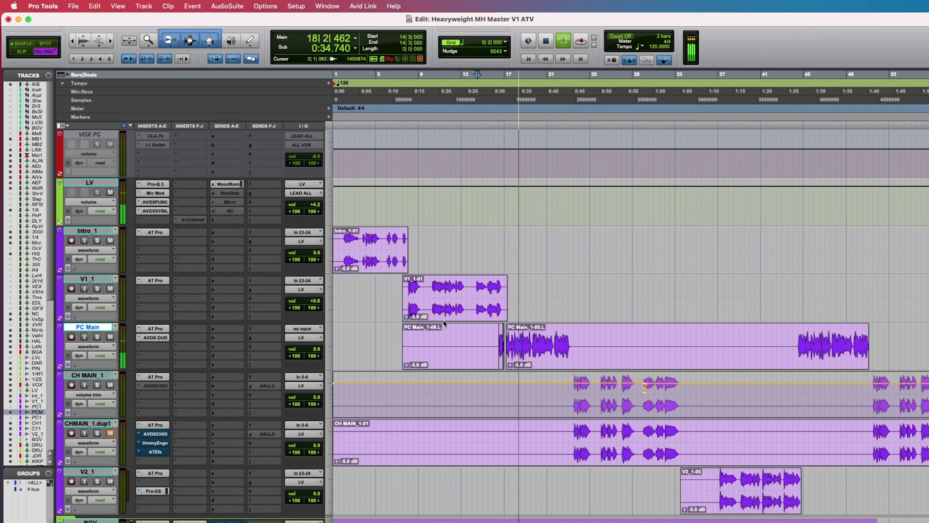
pyautogui.click(155, 337)
pyautogui.moveTo(736, 202); pyautogui.dragTo(737, 207)
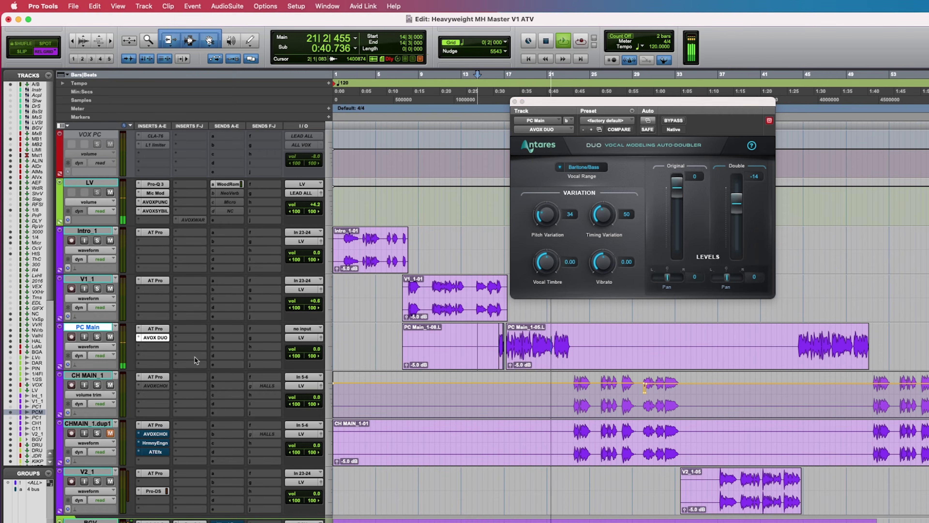
pyautogui.click(157, 338)
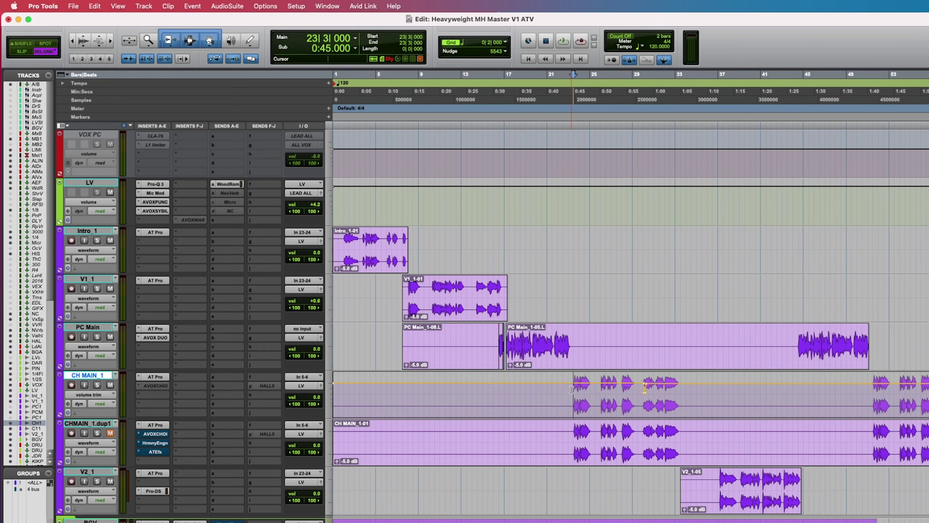
# Step: Select the chorus on CH MAIN_1 from 23|3|000 to 34|1|000 and switch that track's view to waveform
pyautogui.tripleClick(571, 389)
pyautogui.click(701, 398)
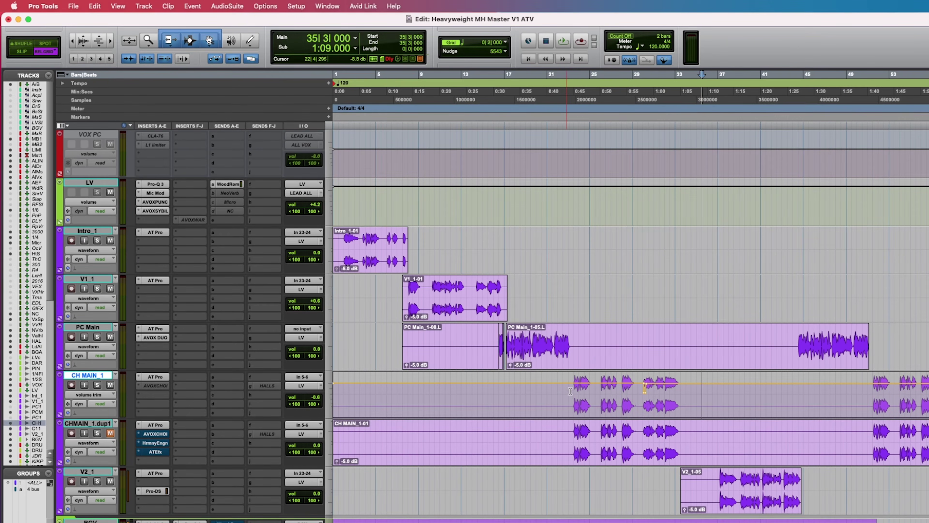
pyautogui.moveTo(572, 392); pyautogui.dragTo(685, 399)
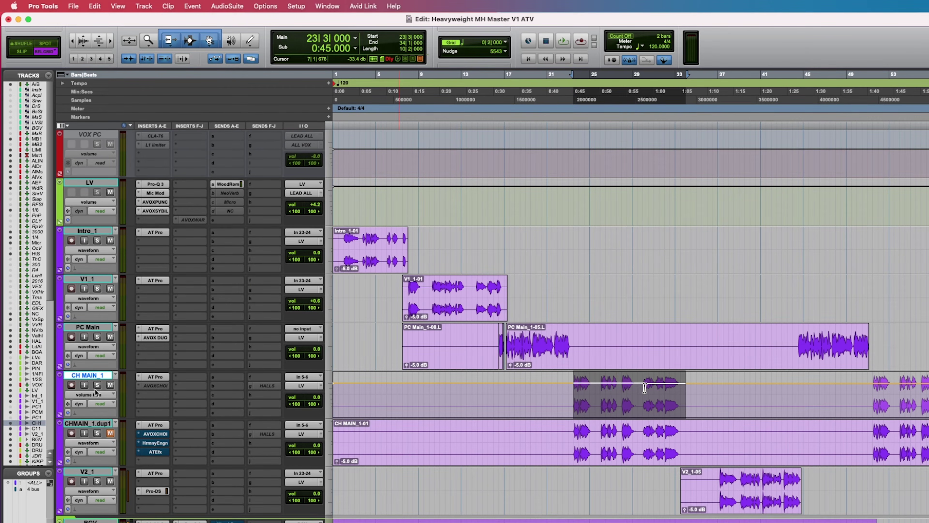
pyautogui.click(89, 394)
pyautogui.click(92, 376)
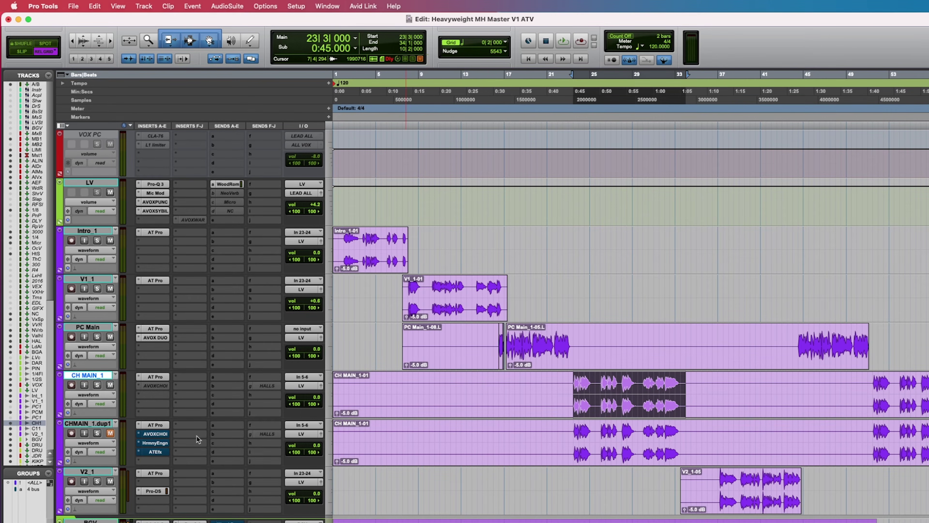
# Step: Open and activate AVOX Choir on CHMAIN_1.dup1, keep the choir size at 32 Voices, and play the selected chorus
pyautogui.click(155, 434)
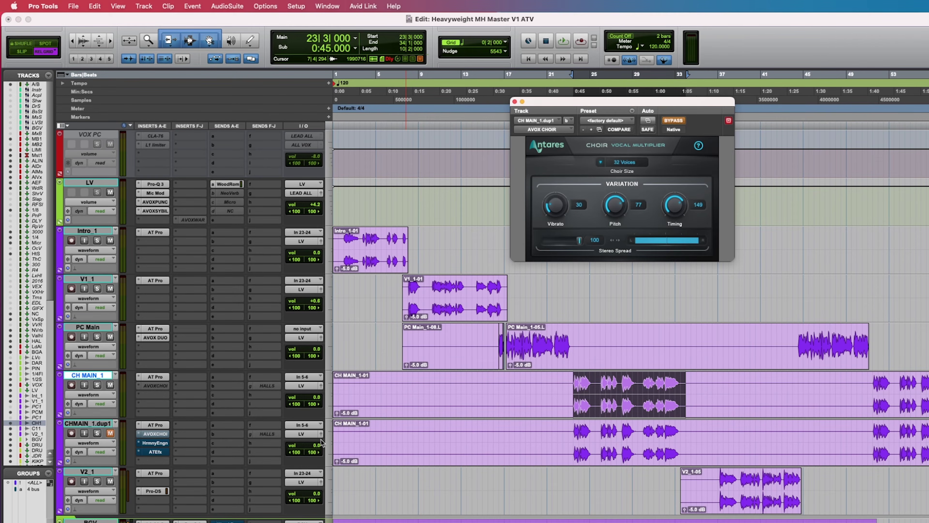
pyautogui.click(110, 433)
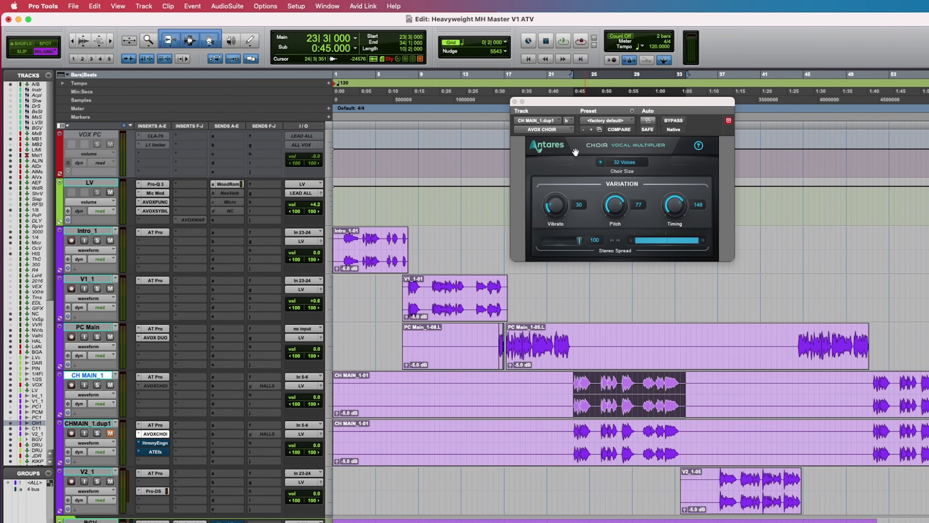
pyautogui.click(639, 162)
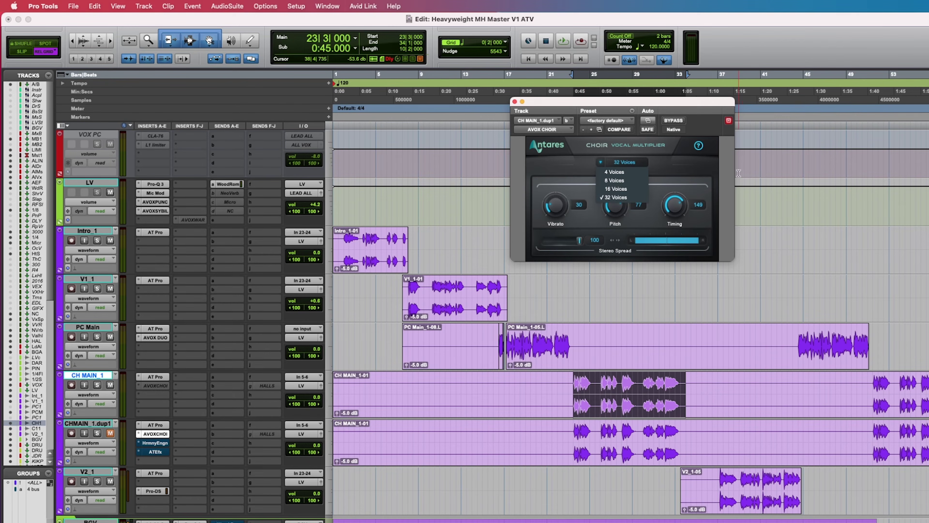
pyautogui.click(642, 199)
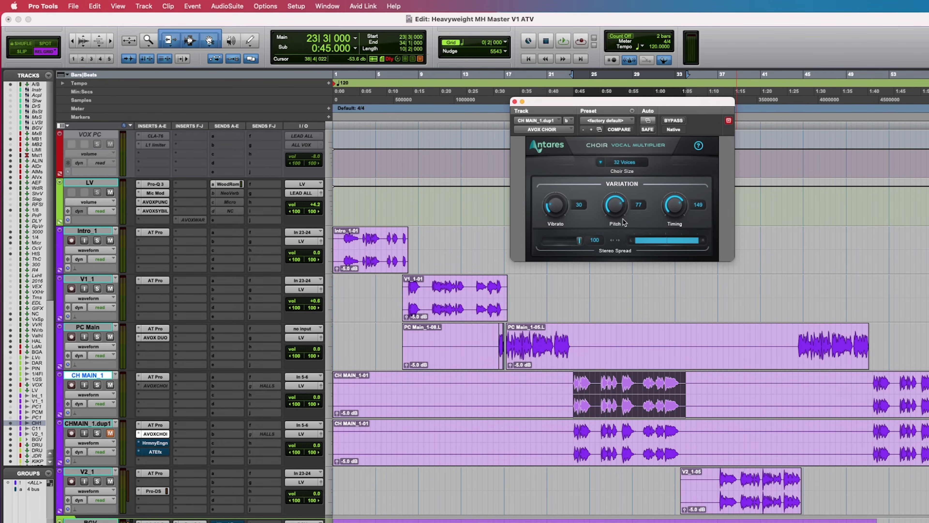
pyautogui.press('space')
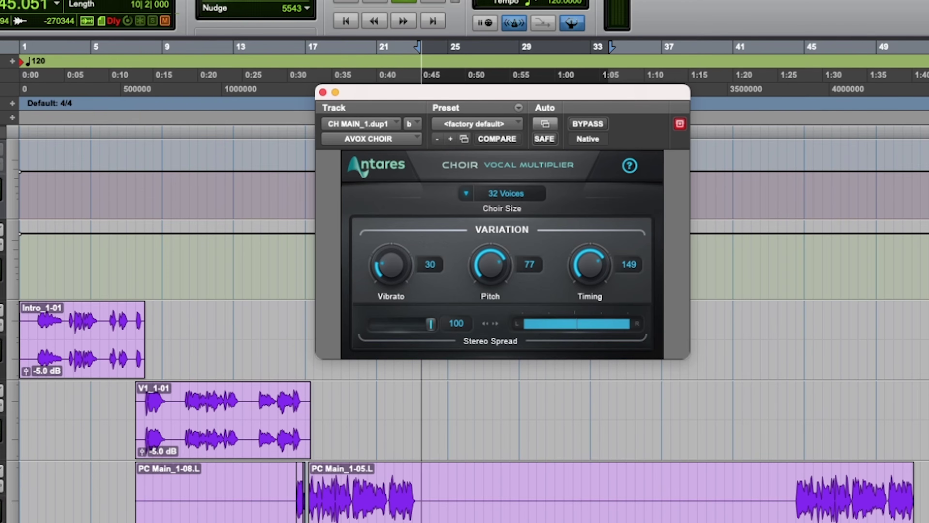